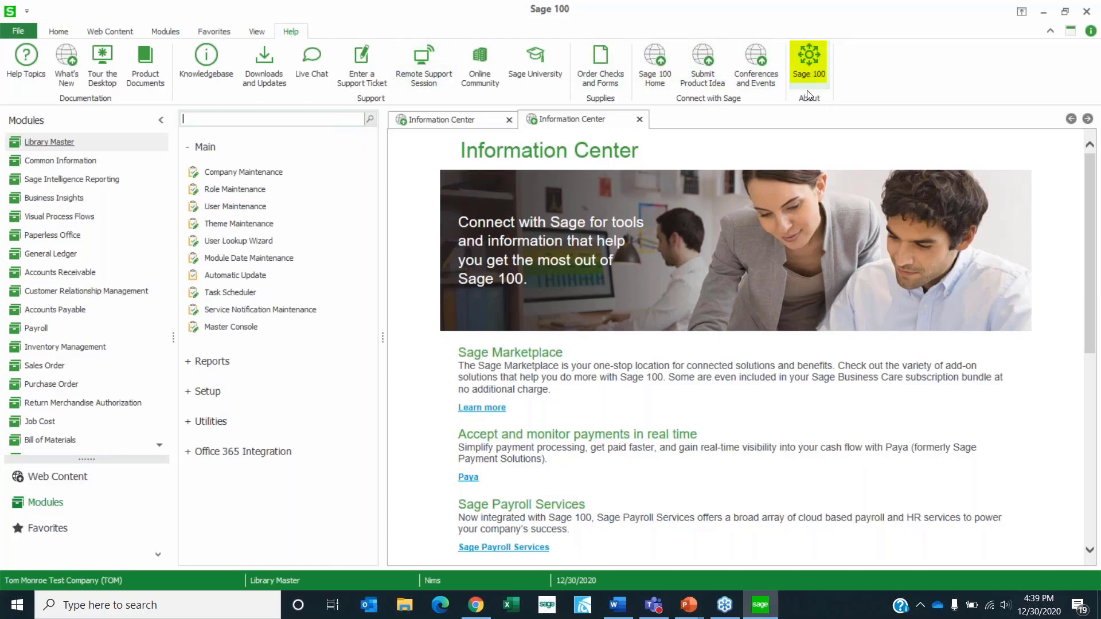
View the About box for Sage 100cloud Standard 2020 version 6.20.1.0 and its licence details
left_click(809, 68)
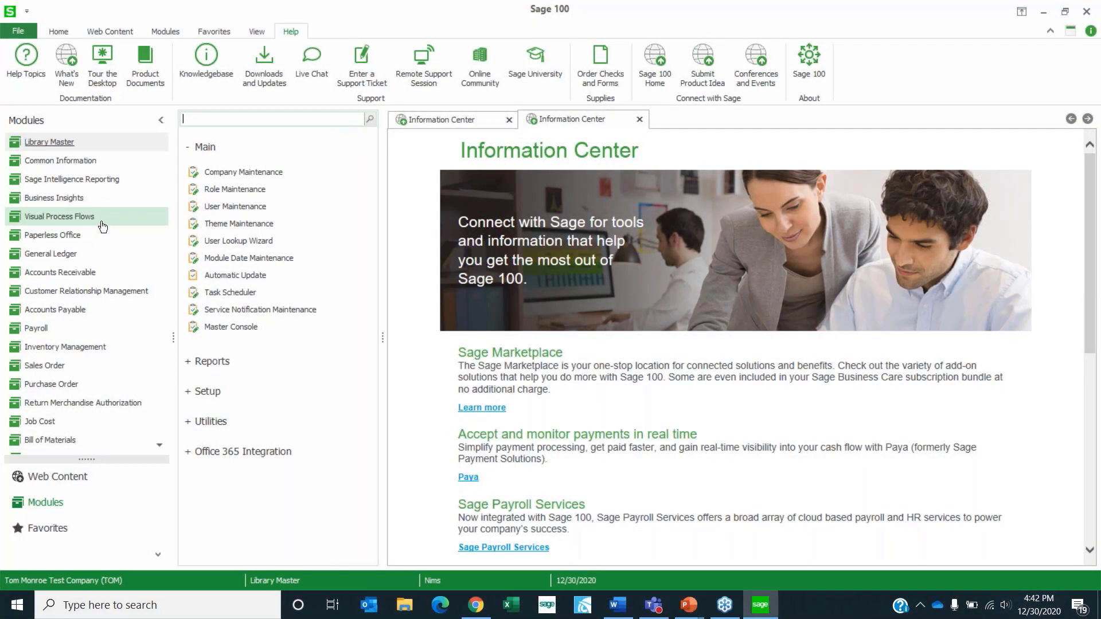
Load vendor Airway Property in Accounts Payable Vendor Maintenance and show its Additional 1099 settings
left_click(60, 310)
left_click(280, 156)
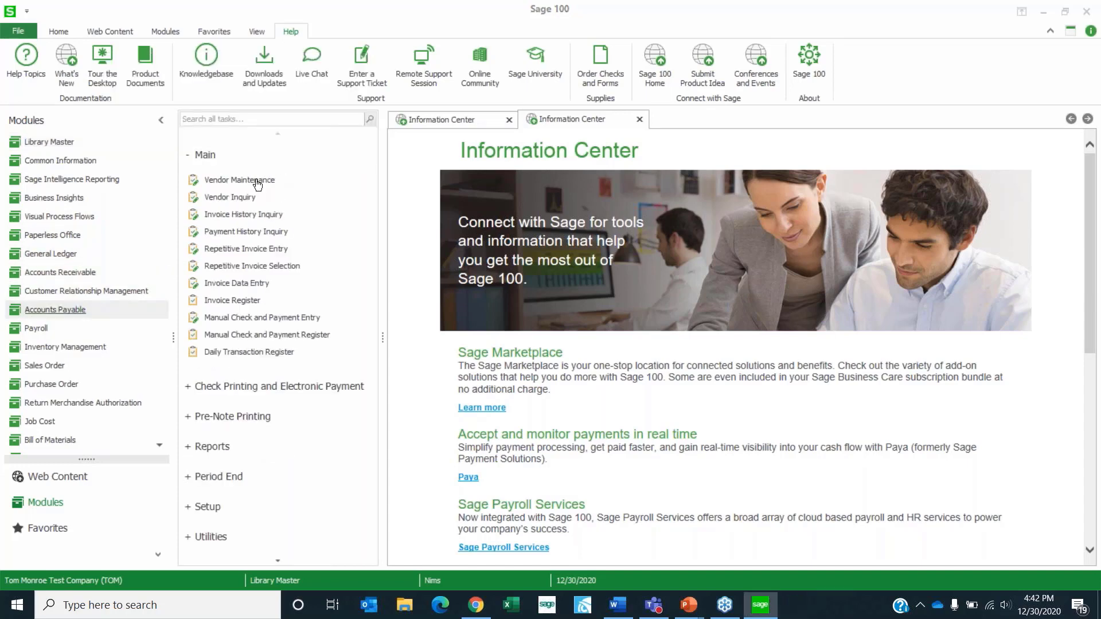
left_click(256, 179)
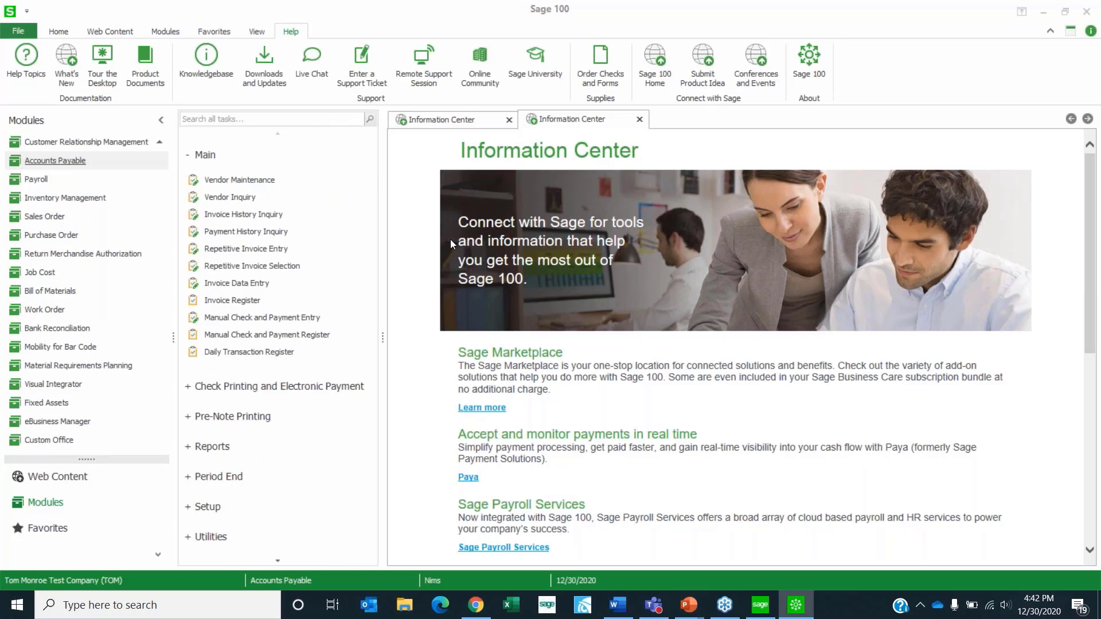
left_click(368, 128)
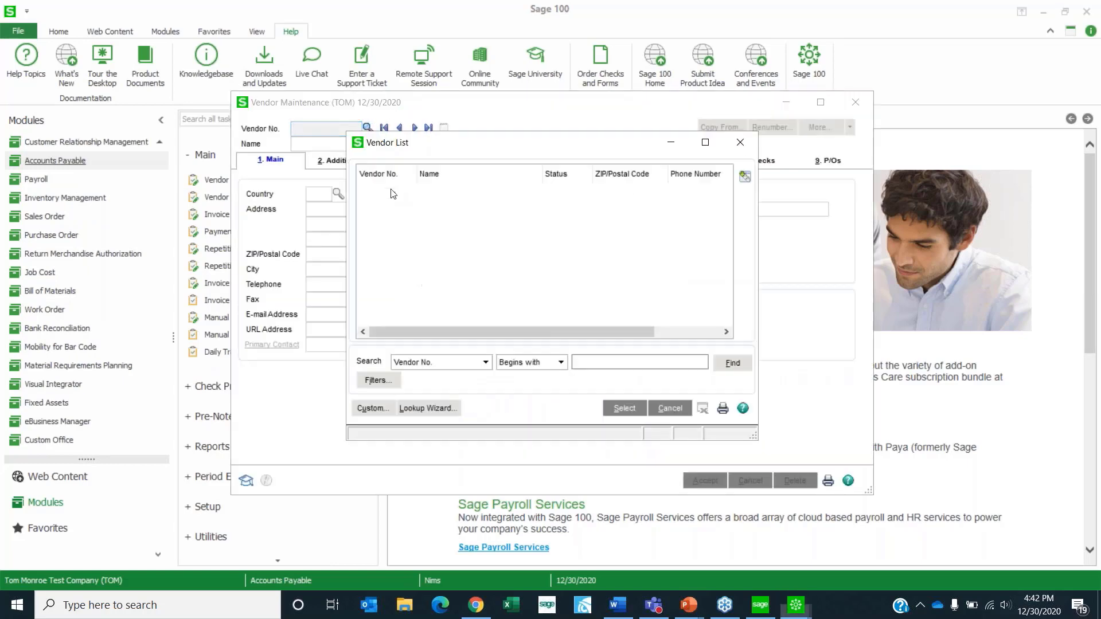
double_click(391, 188)
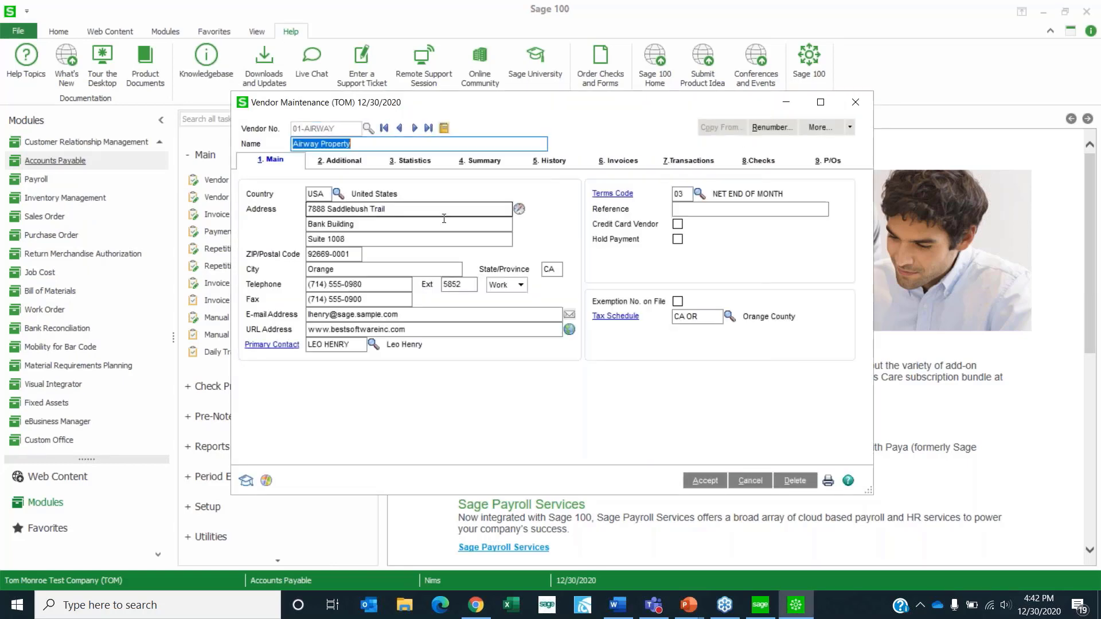
left_click(340, 160)
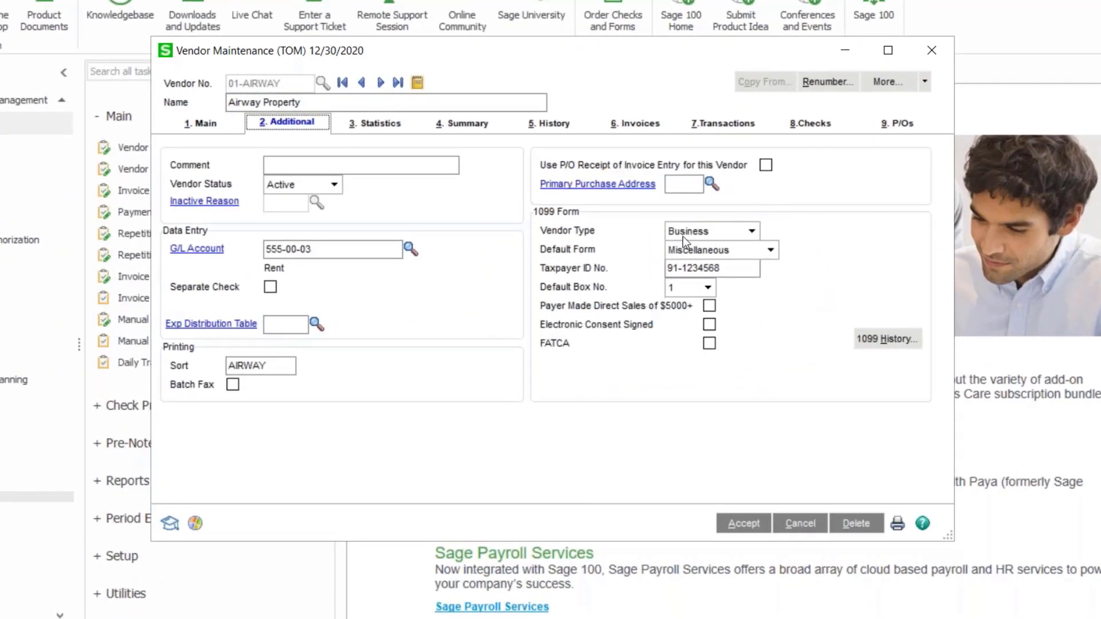
Change Airway Property's default 1099 form to Nonemployee Comp, keeping default box number 1
left_click(738, 252)
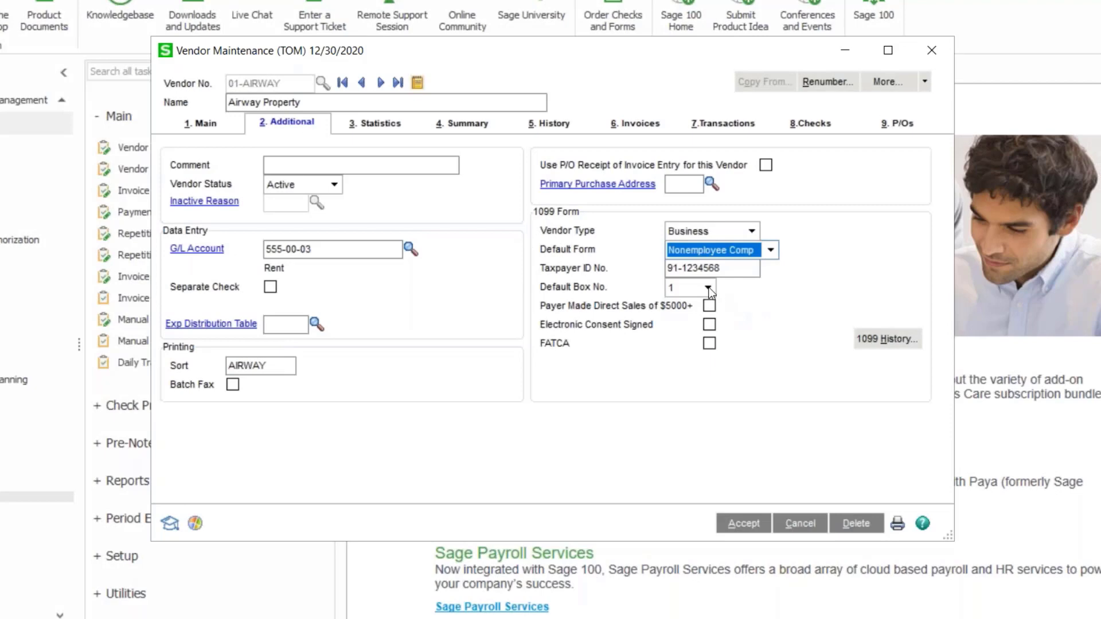
left_click(708, 288)
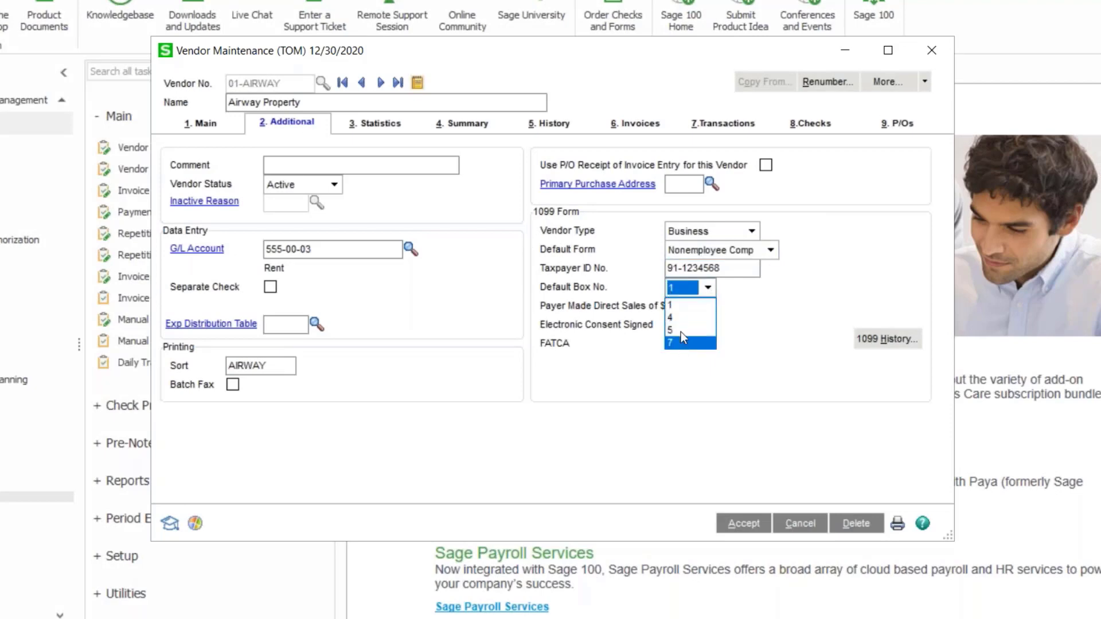
left_click(681, 303)
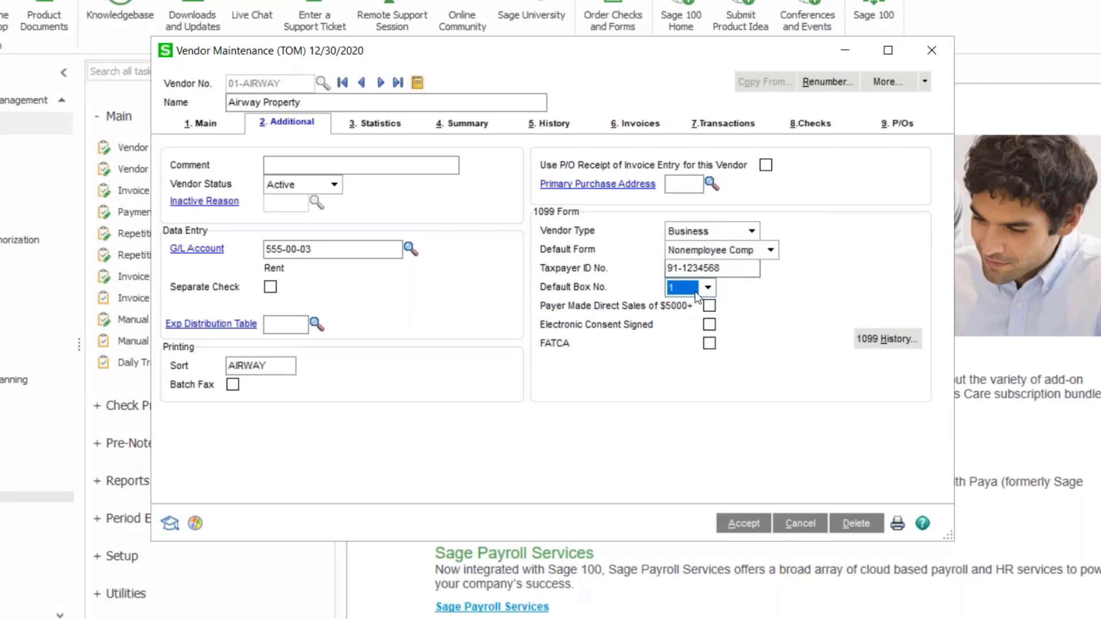
Save the vendor and review the Nonemployee Comp 1099 history amounts, including federal and state tax boxes
left_click(872, 343)
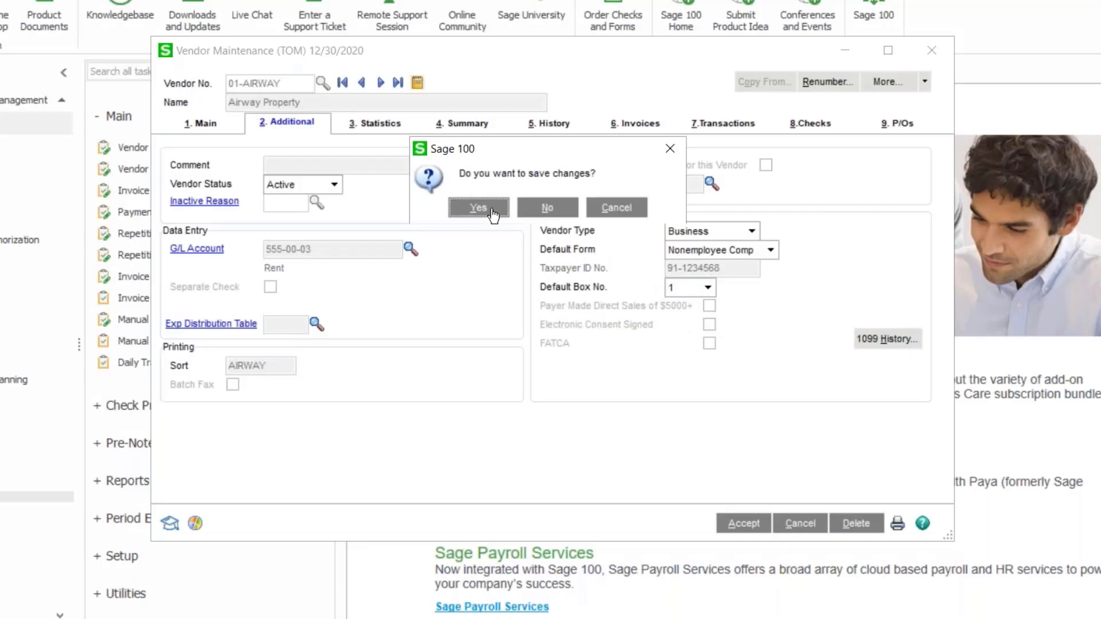
left_click(479, 208)
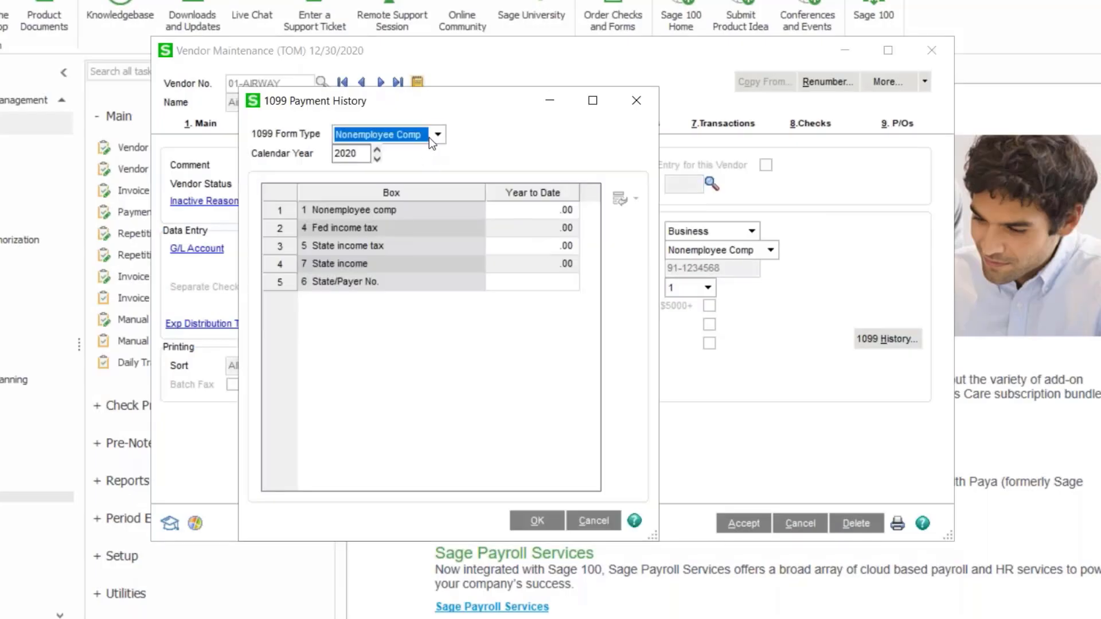
left_click(541, 210)
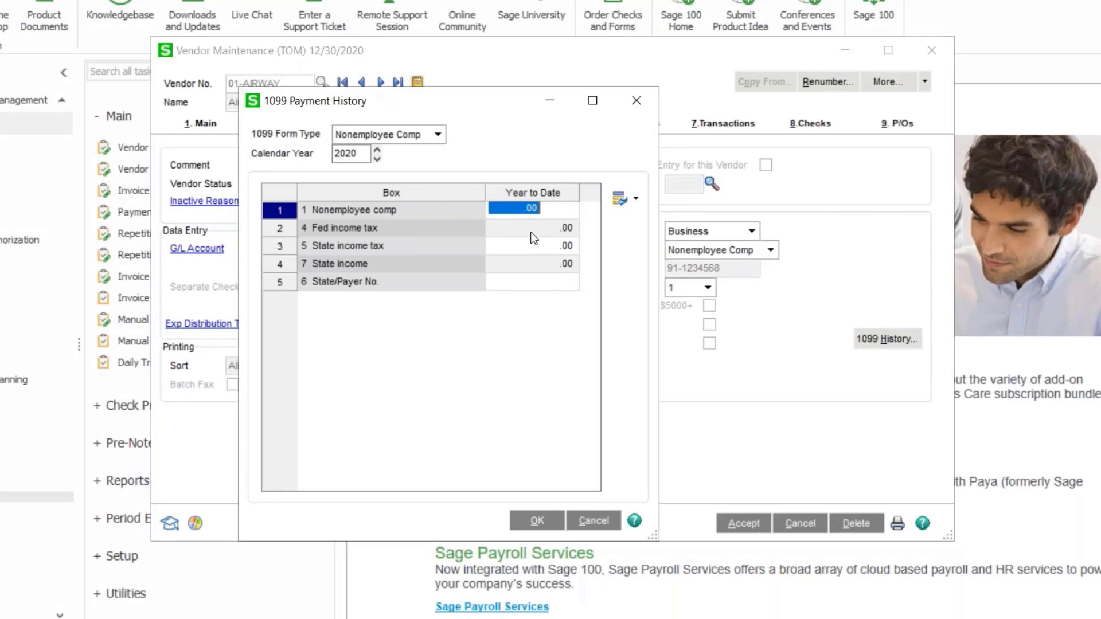
left_click(534, 229)
left_click(525, 245)
left_click(532, 262)
left_click(530, 281)
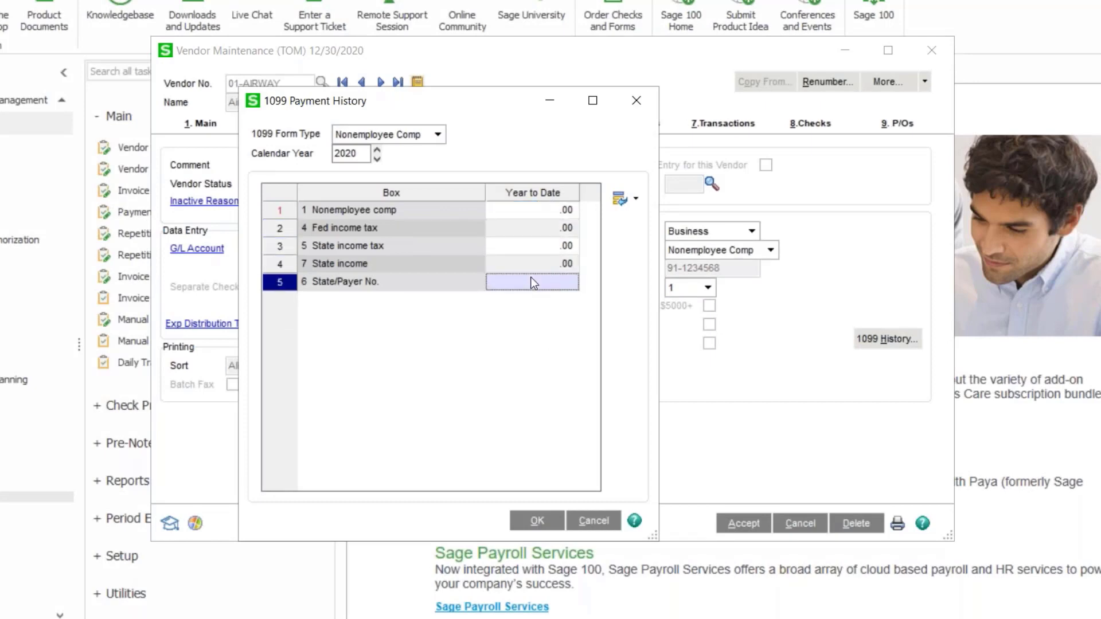
left_click(524, 263)
left_click(524, 244)
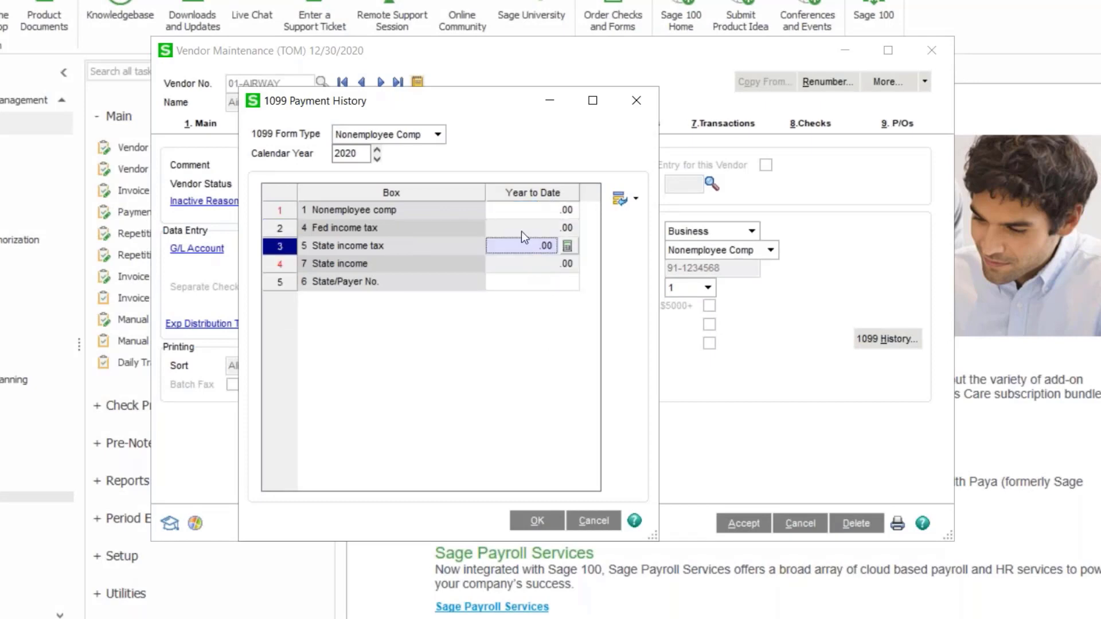
left_click(521, 229)
left_click(521, 211)
Switch the history to the Miscellaneous form, review 1,000.00 Rent in box 1, and close it
left_click(424, 137)
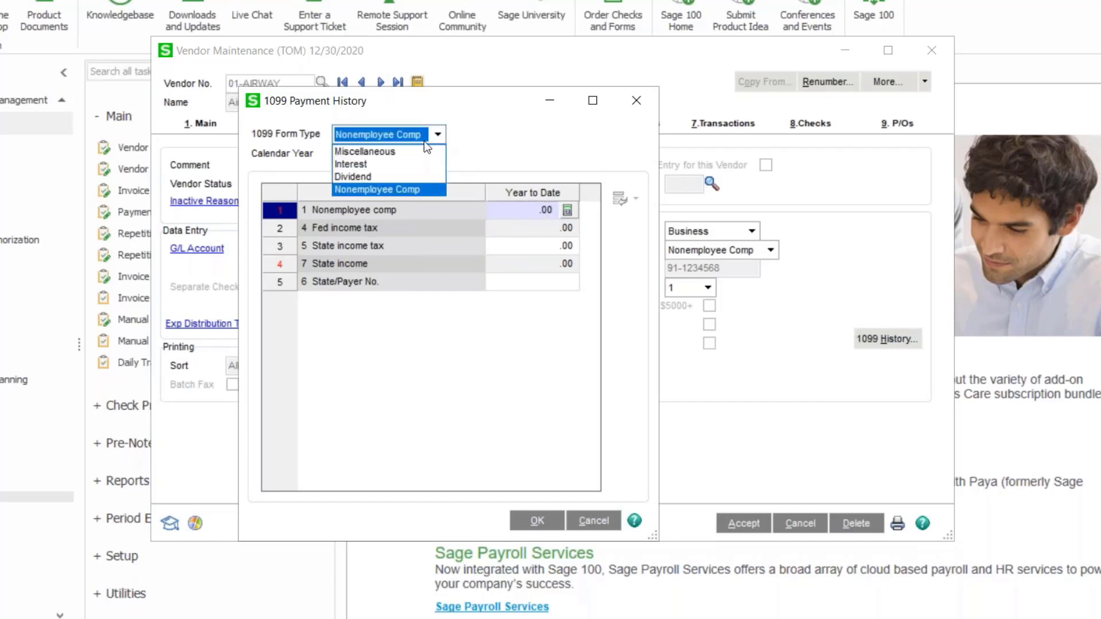
left_click(403, 150)
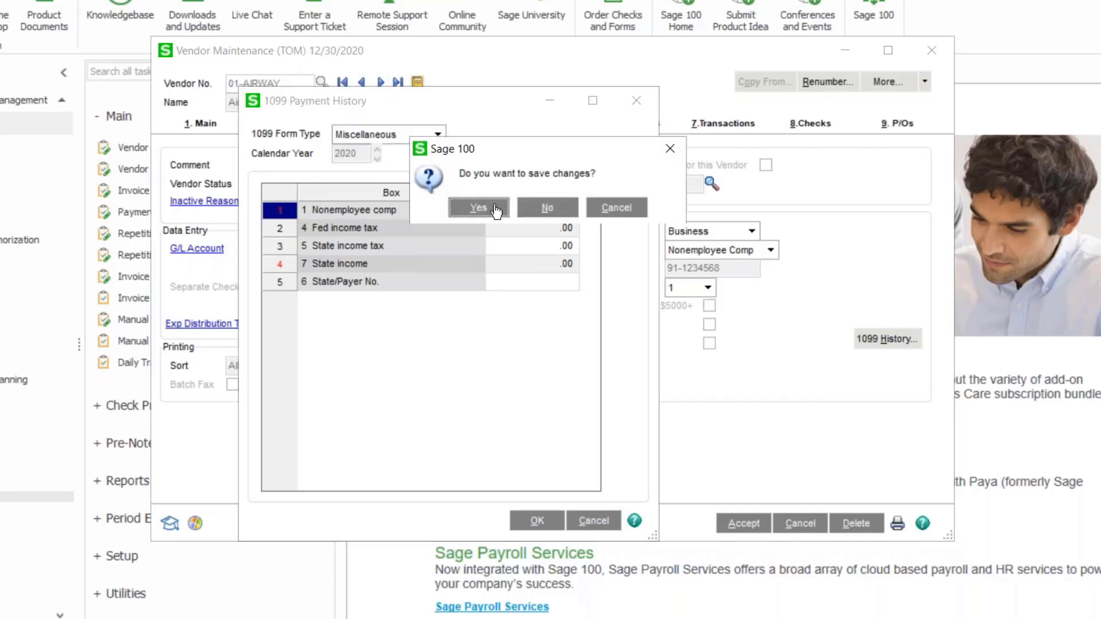
left_click(497, 208)
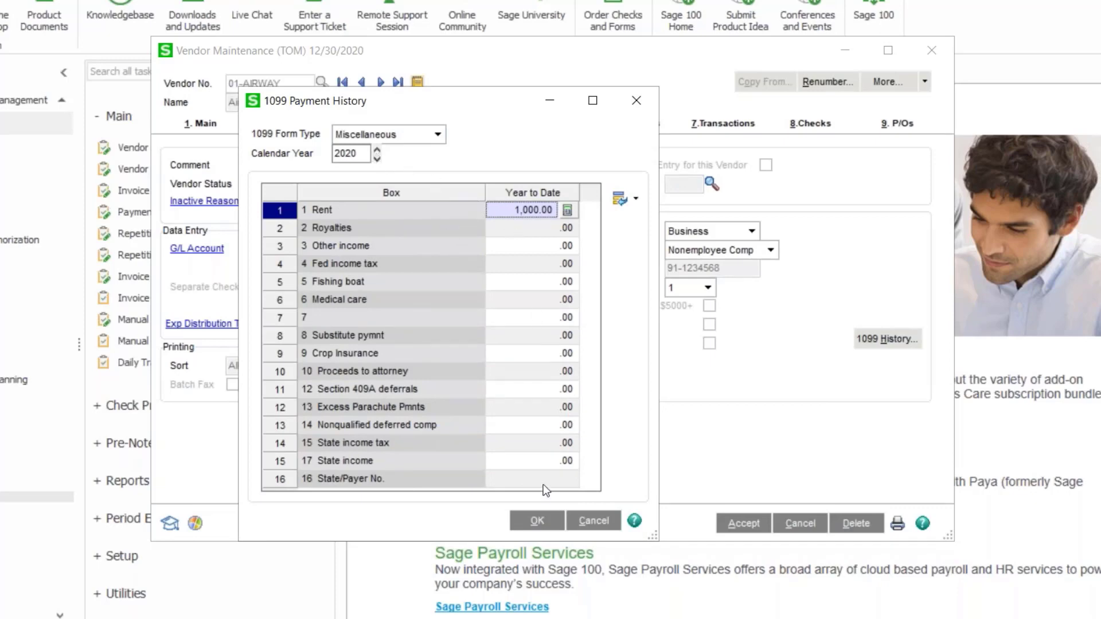
left_click(536, 520)
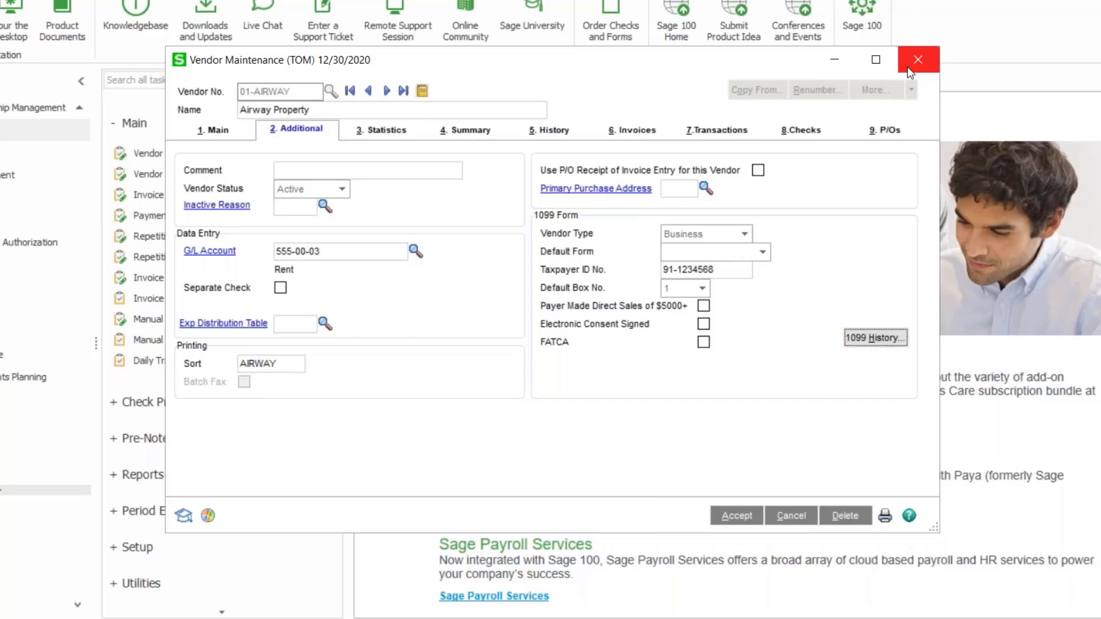
Close Vendor Maintenance and launch Form 1099 Tax Reporting from the Accounts Payable reports
left_click(925, 60)
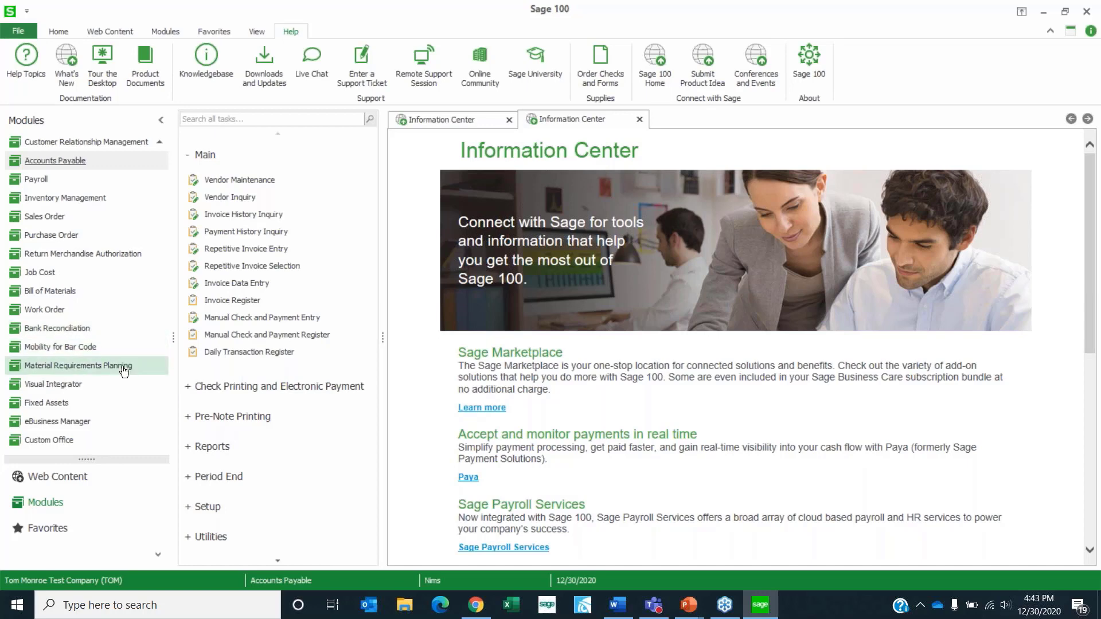
scroll(265, 408, "down", 1)
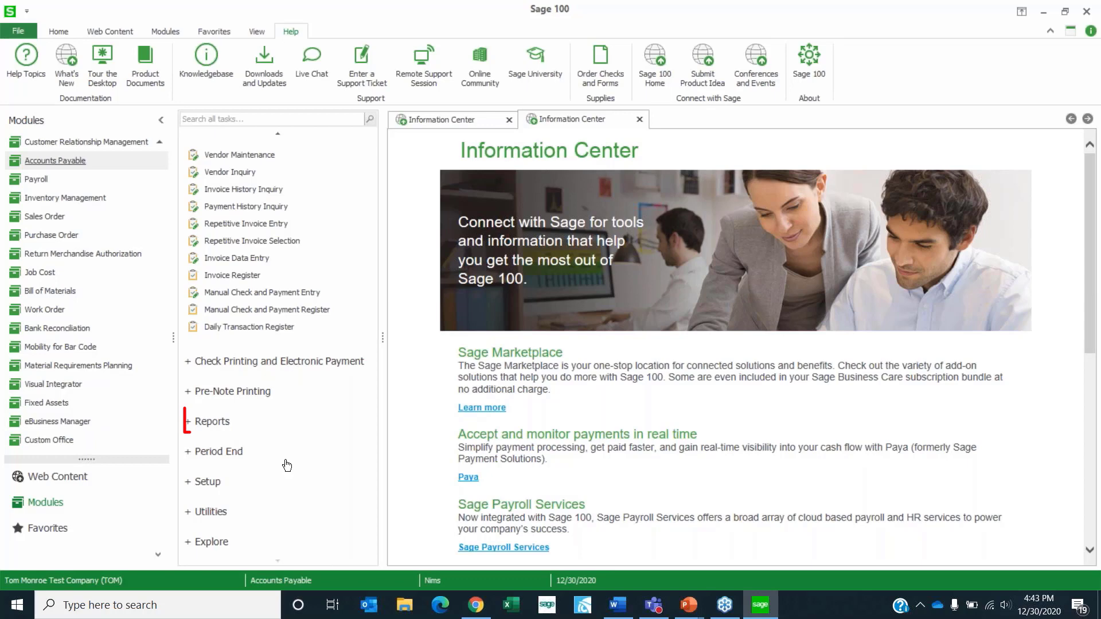
left_click(213, 422)
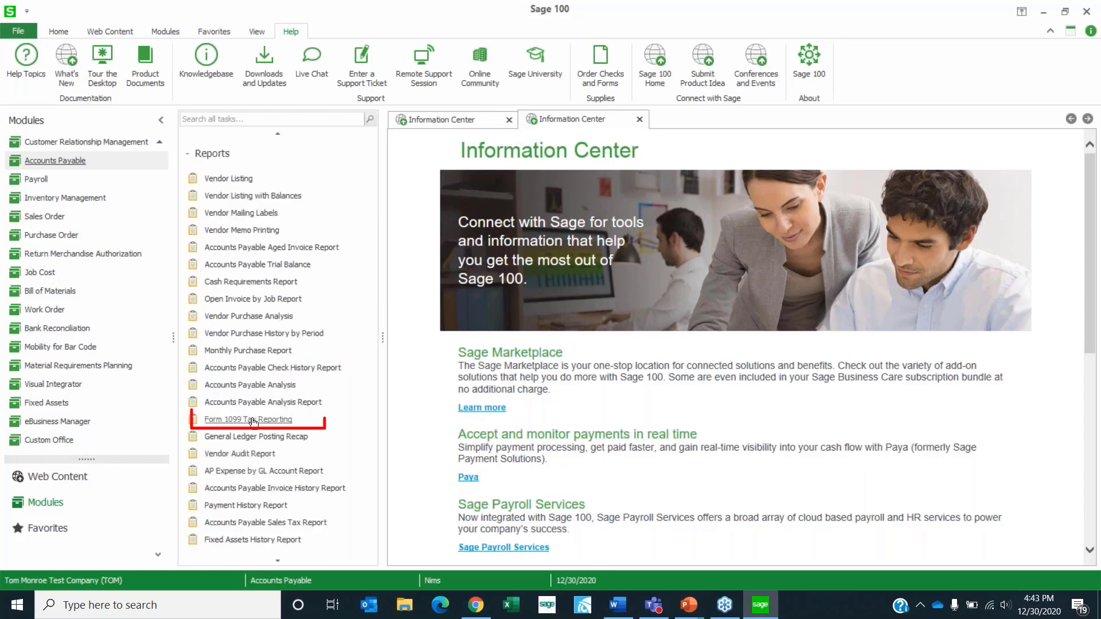
left_click(254, 421)
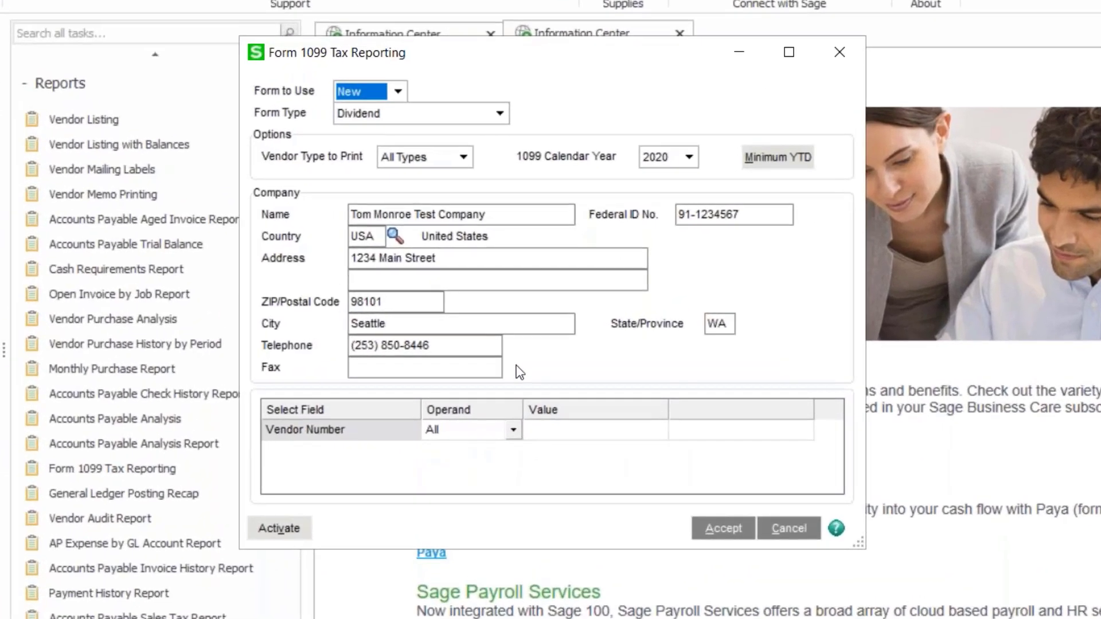
Set the form type to Nonemployee Compensation, check the .00 minimum YTD payments, and close the window
left_click(500, 114)
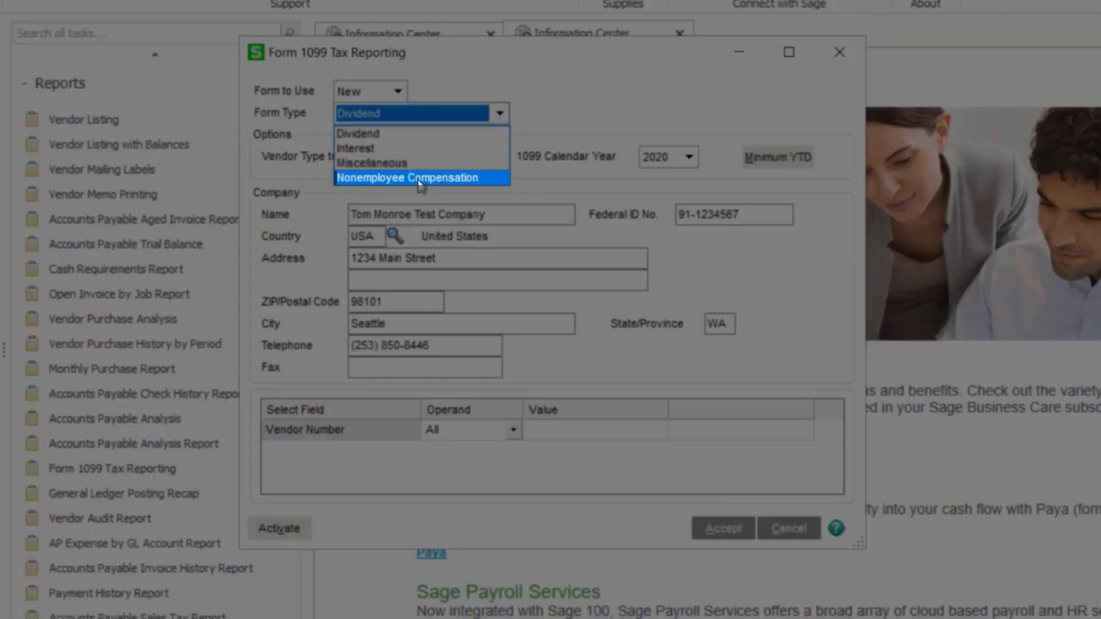
left_click(420, 179)
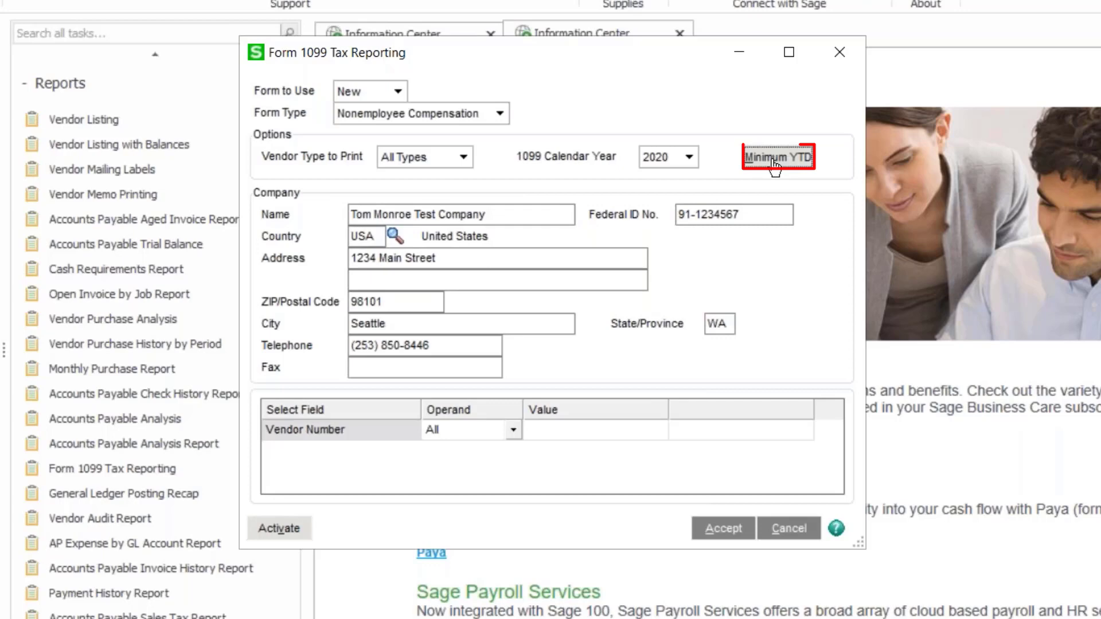
key("alt+m")
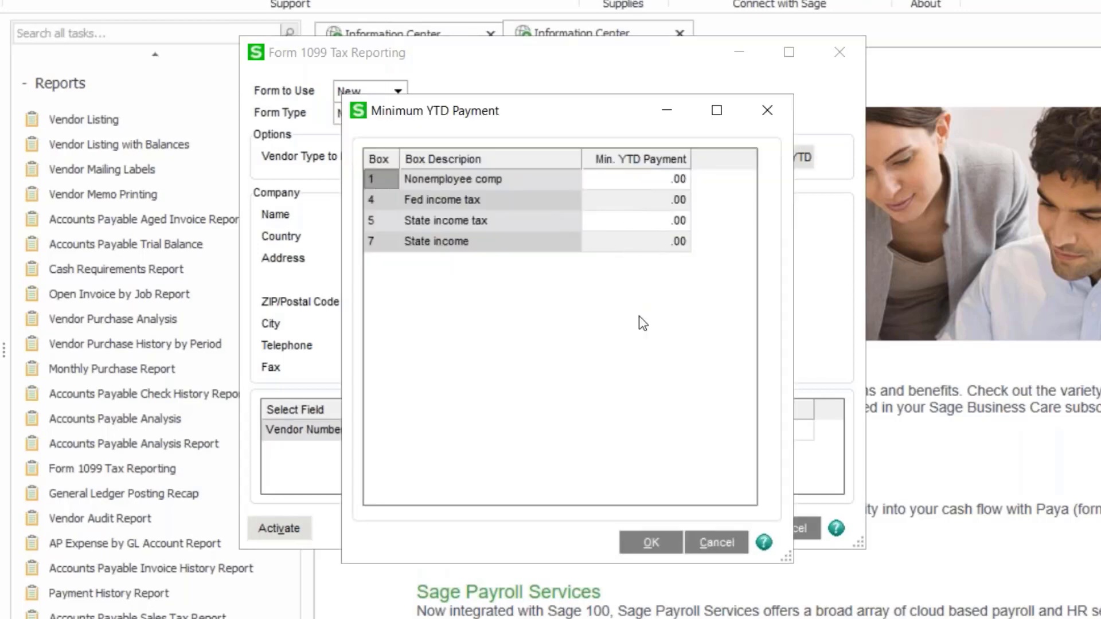
left_click(703, 545)
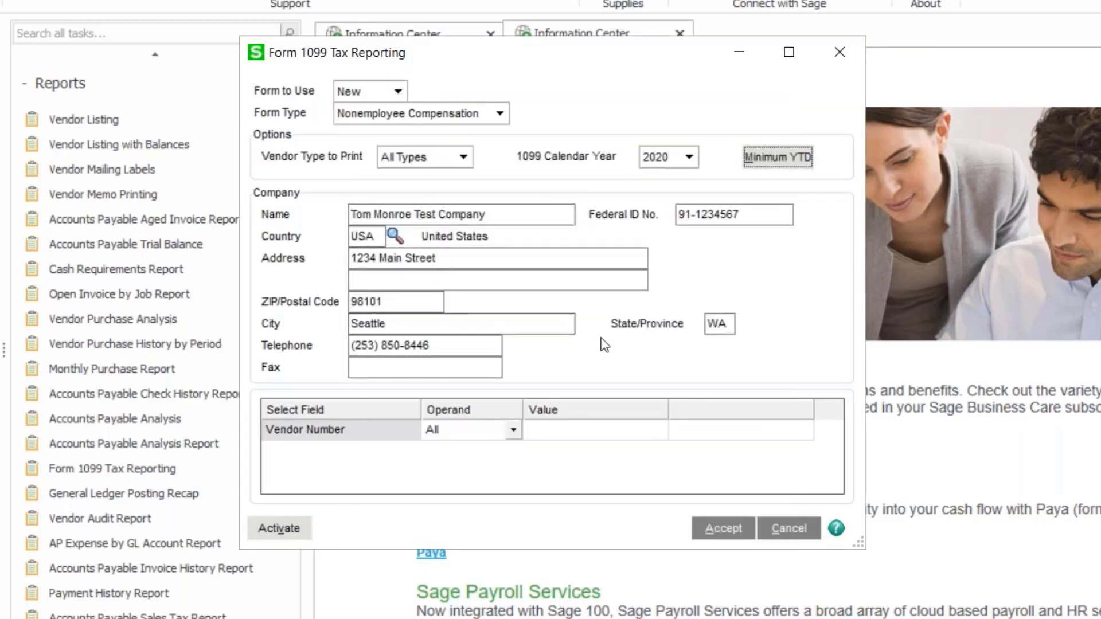
left_click(839, 51)
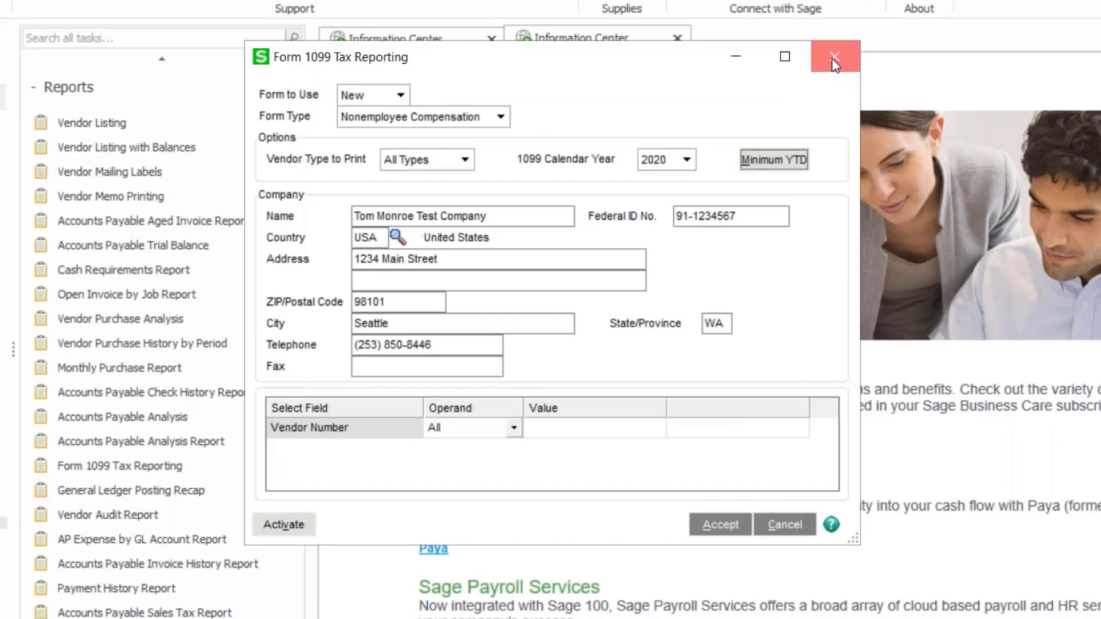